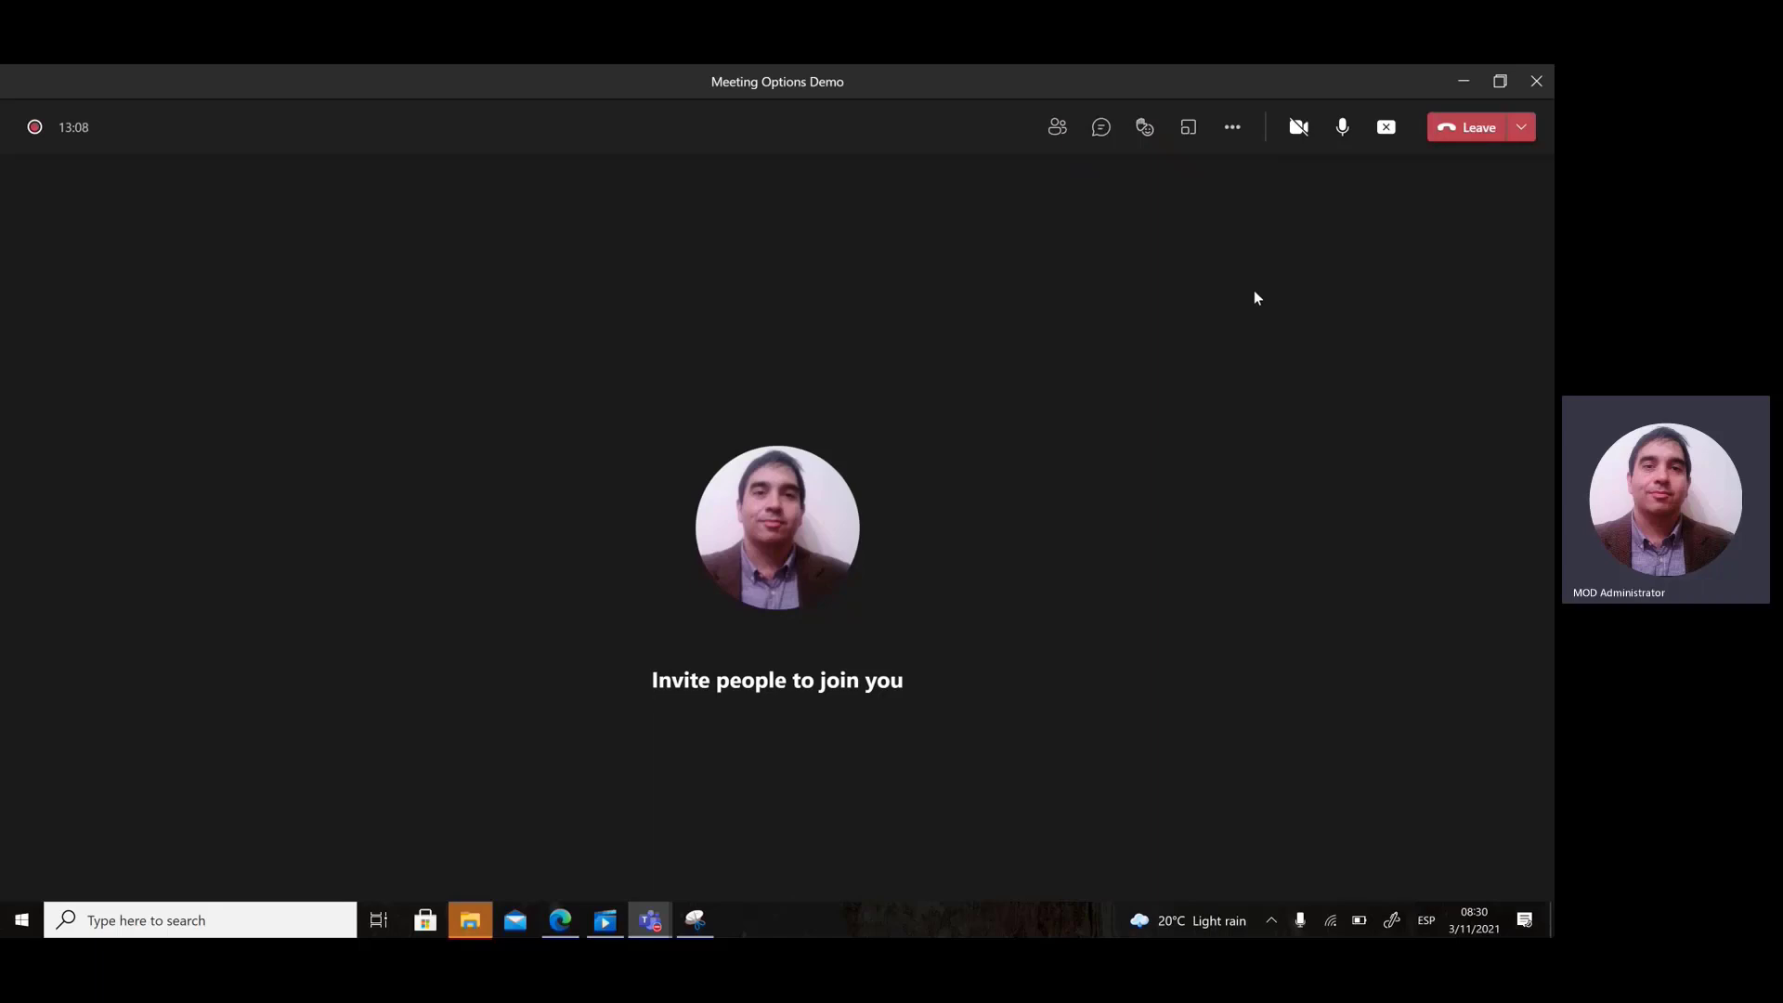
# Open Meeting options from More actions and expand the 'Who can bypass the lobby?' choices
pyautogui.click(1234, 128)
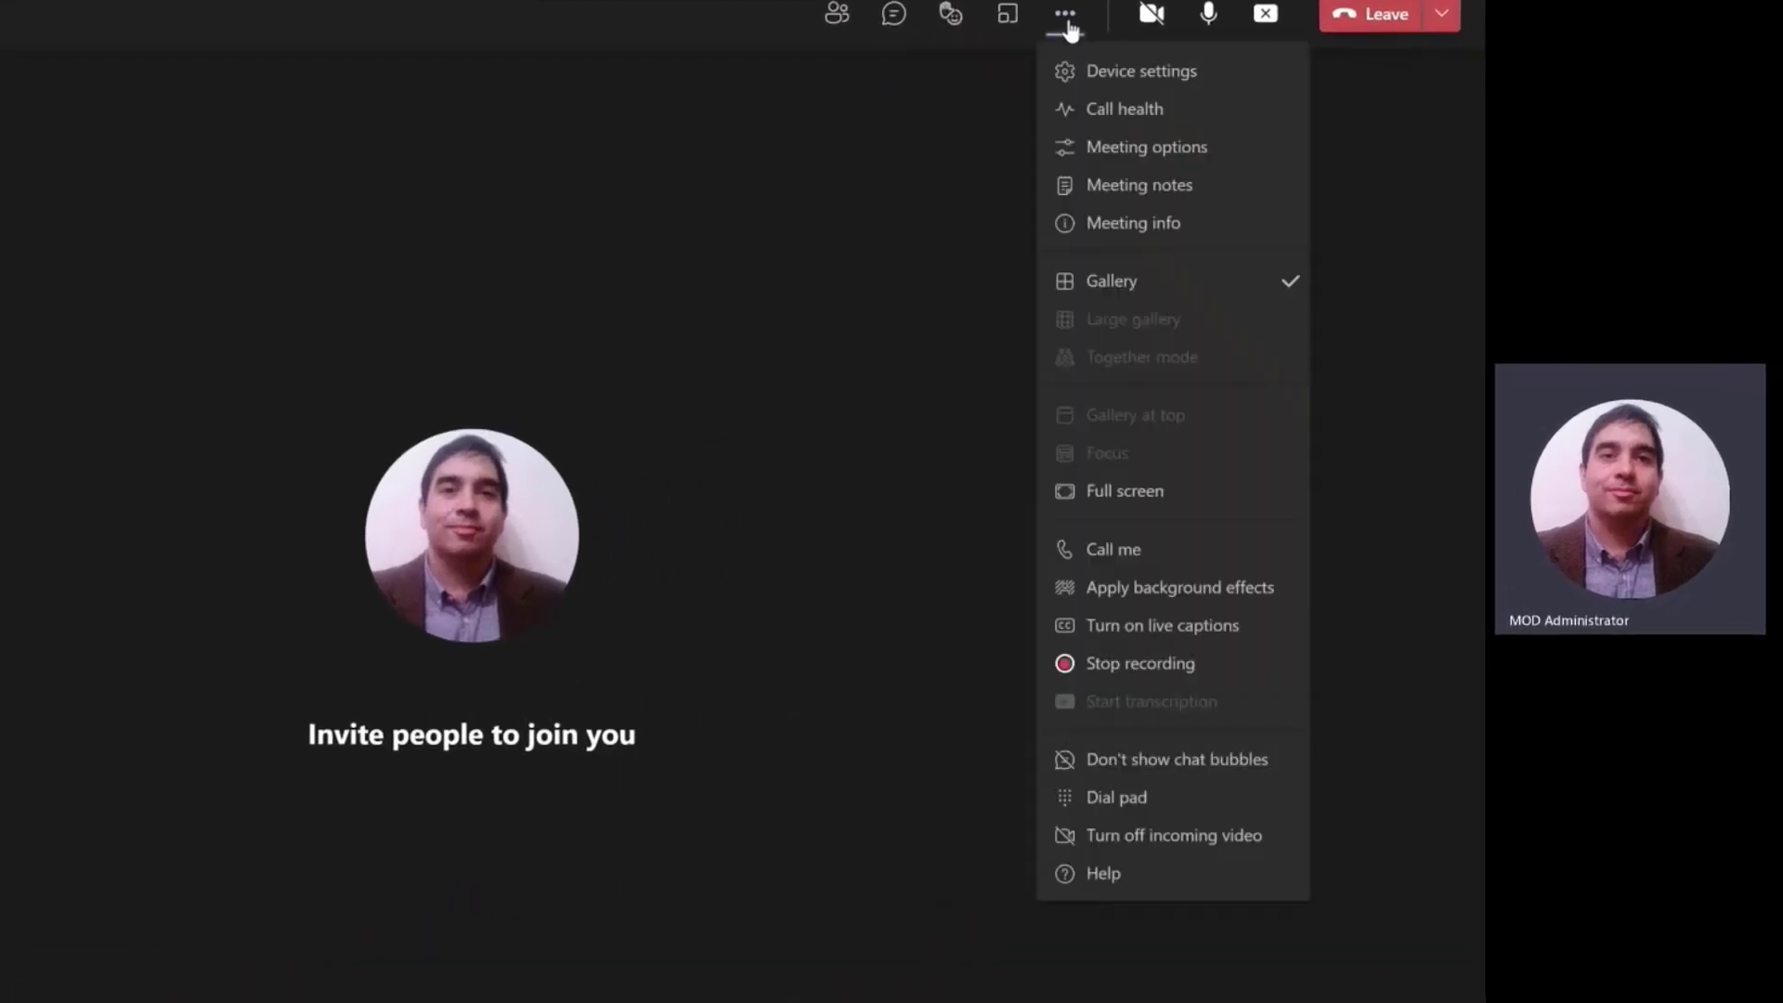
pyautogui.click(1104, 150)
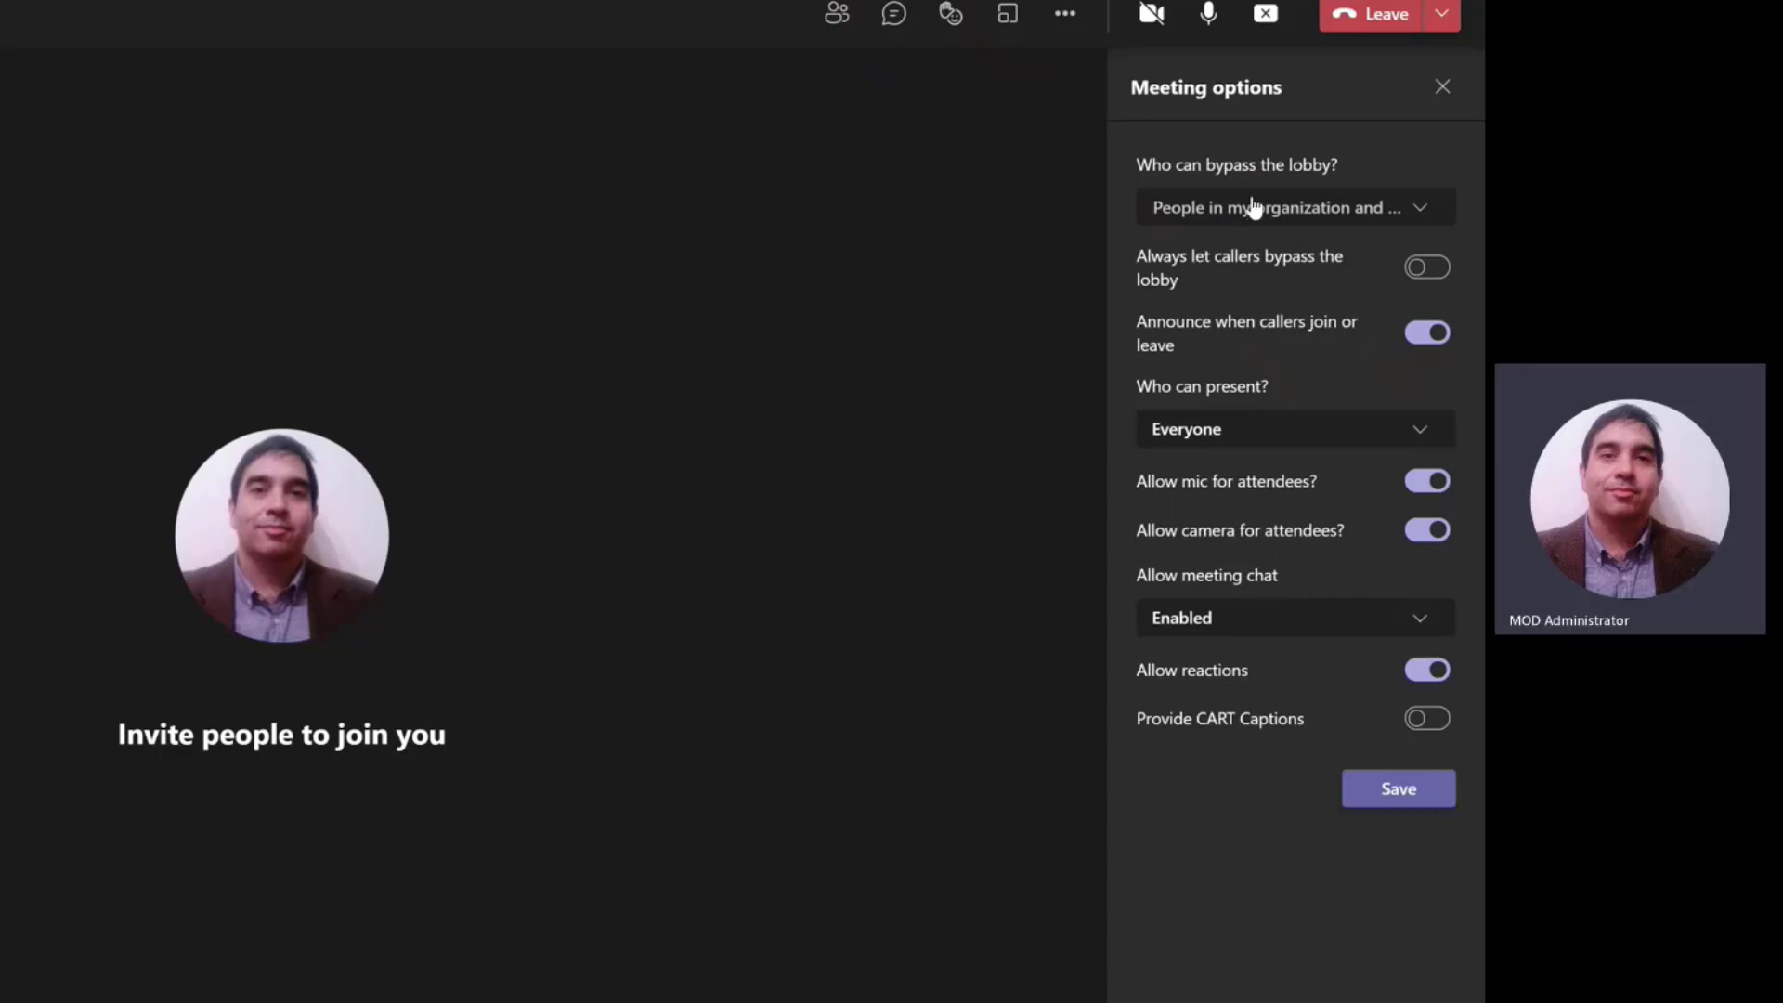
pyautogui.click(1274, 212)
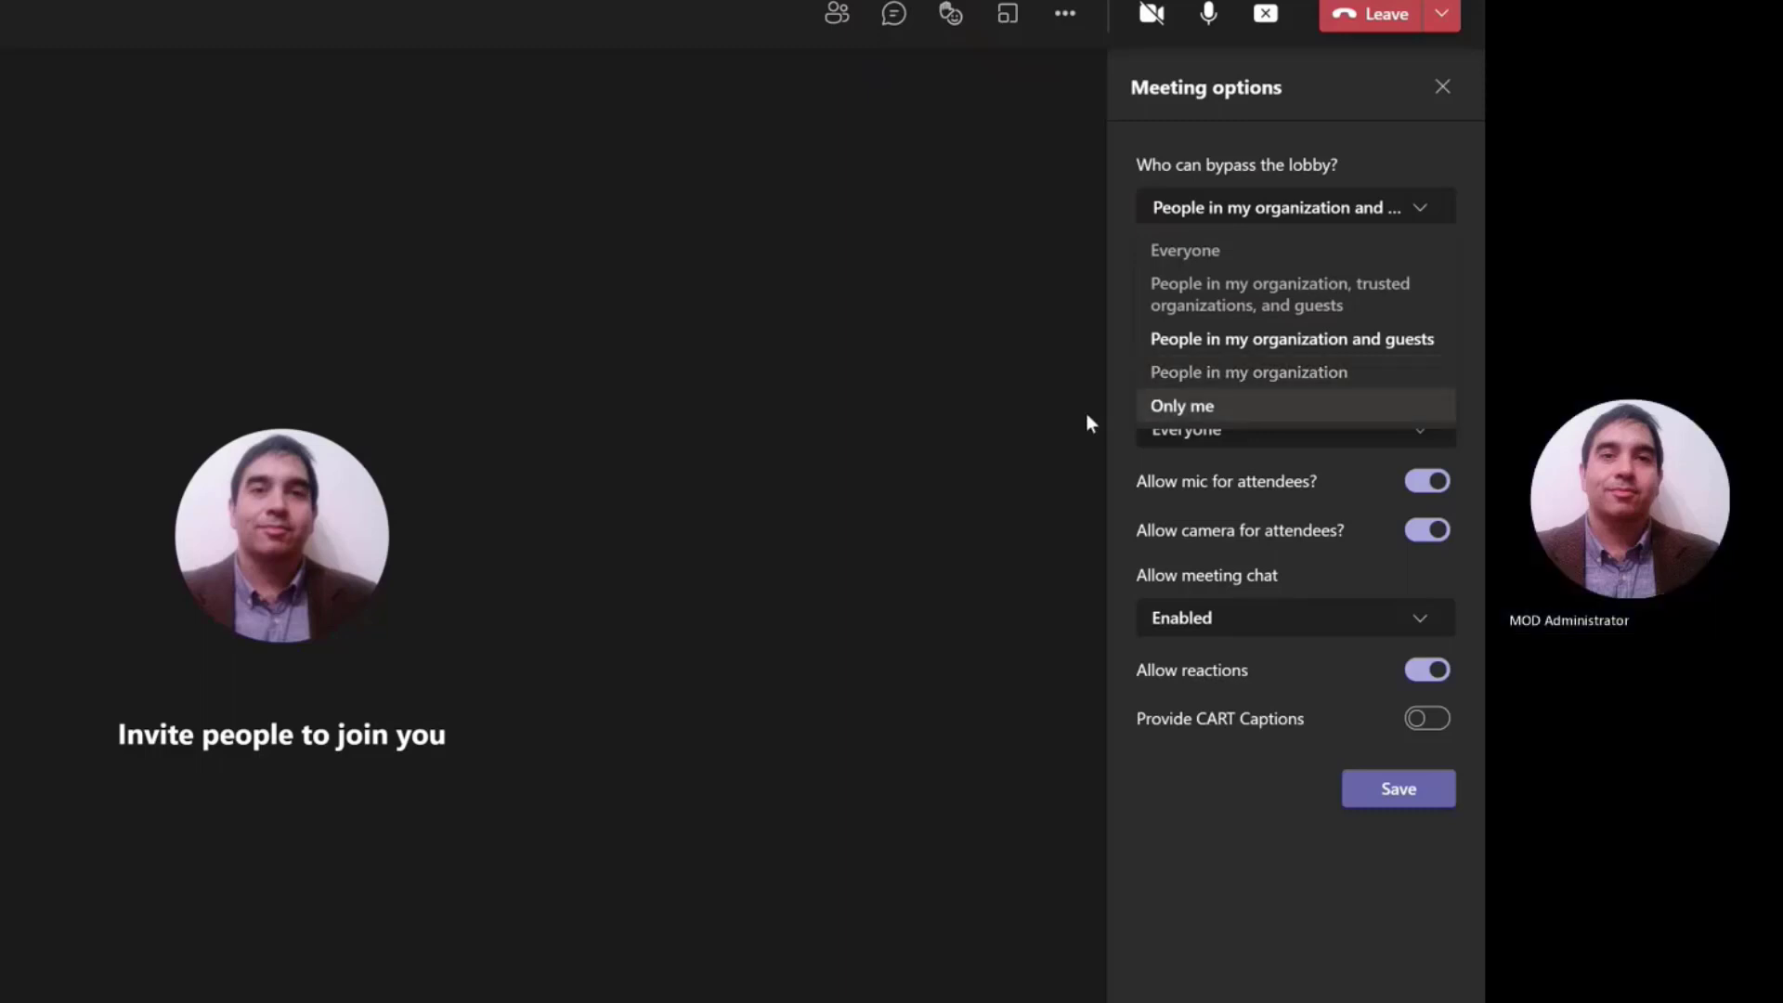
# Close the lobby-bypass list, keeping it at organization and guests
pyautogui.click(1122, 372)
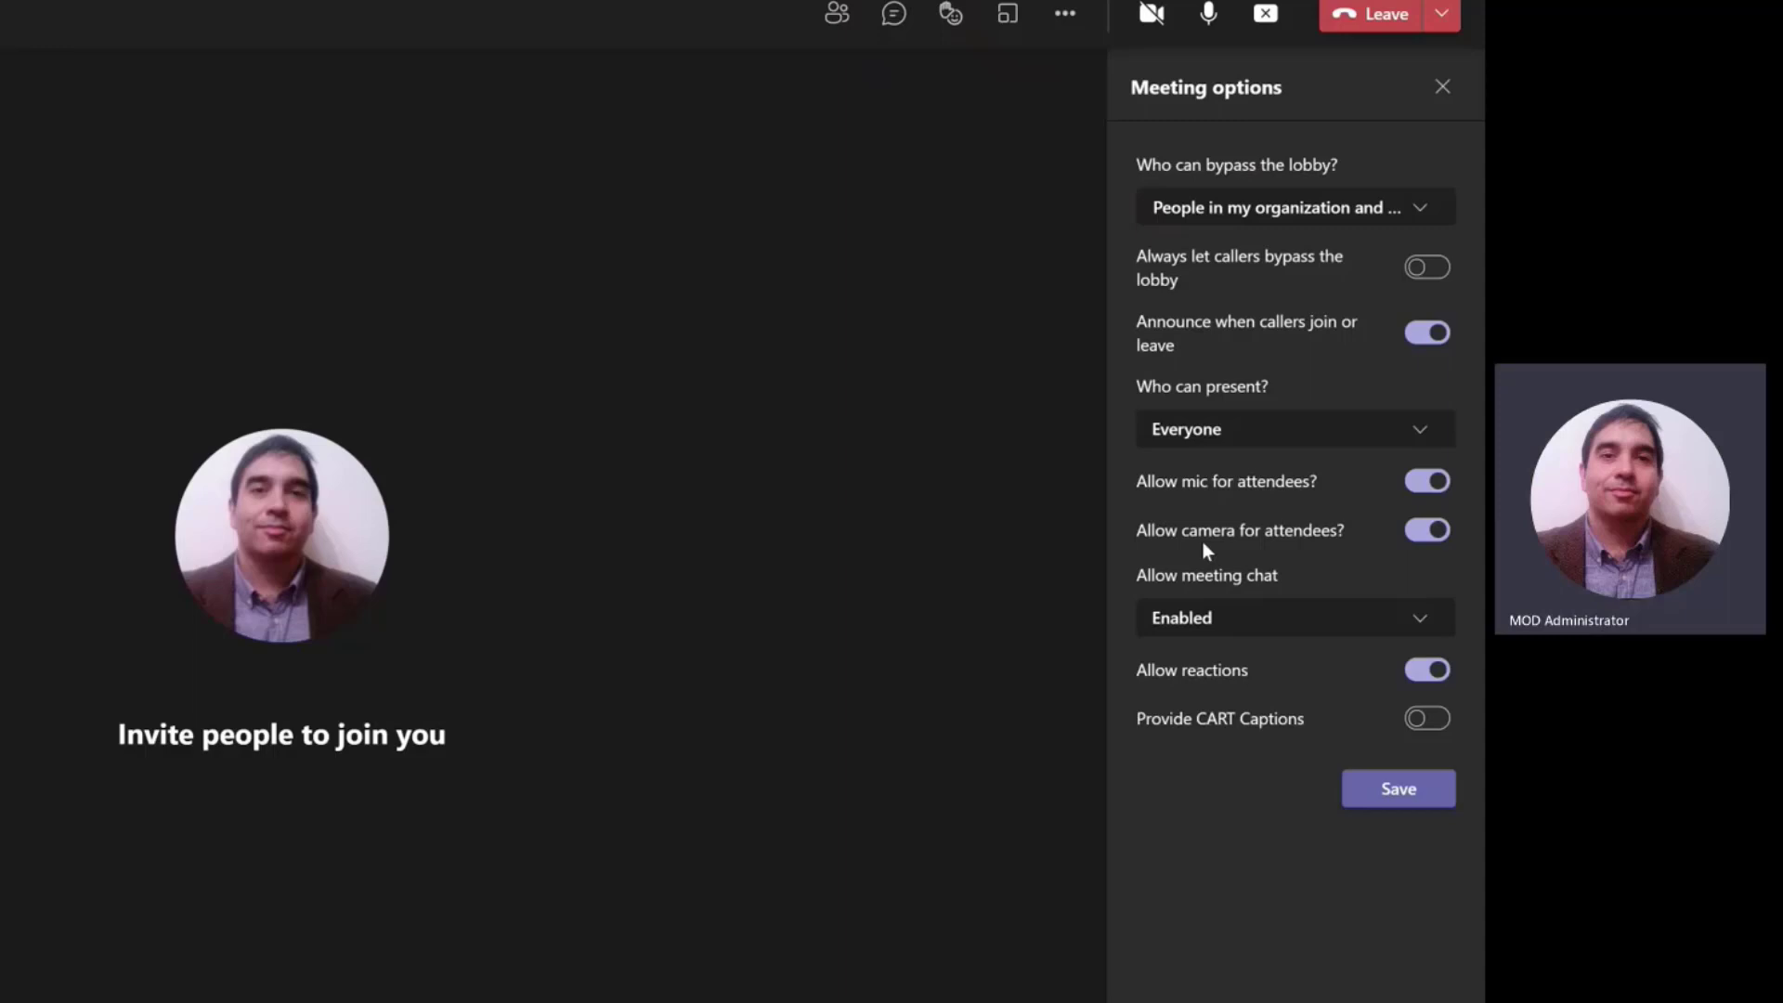
# Turn off attendee microphones and cameras, then expand the 'Who can present?' choices
pyautogui.click(1416, 482)
pyautogui.click(1419, 532)
pyautogui.click(1272, 430)
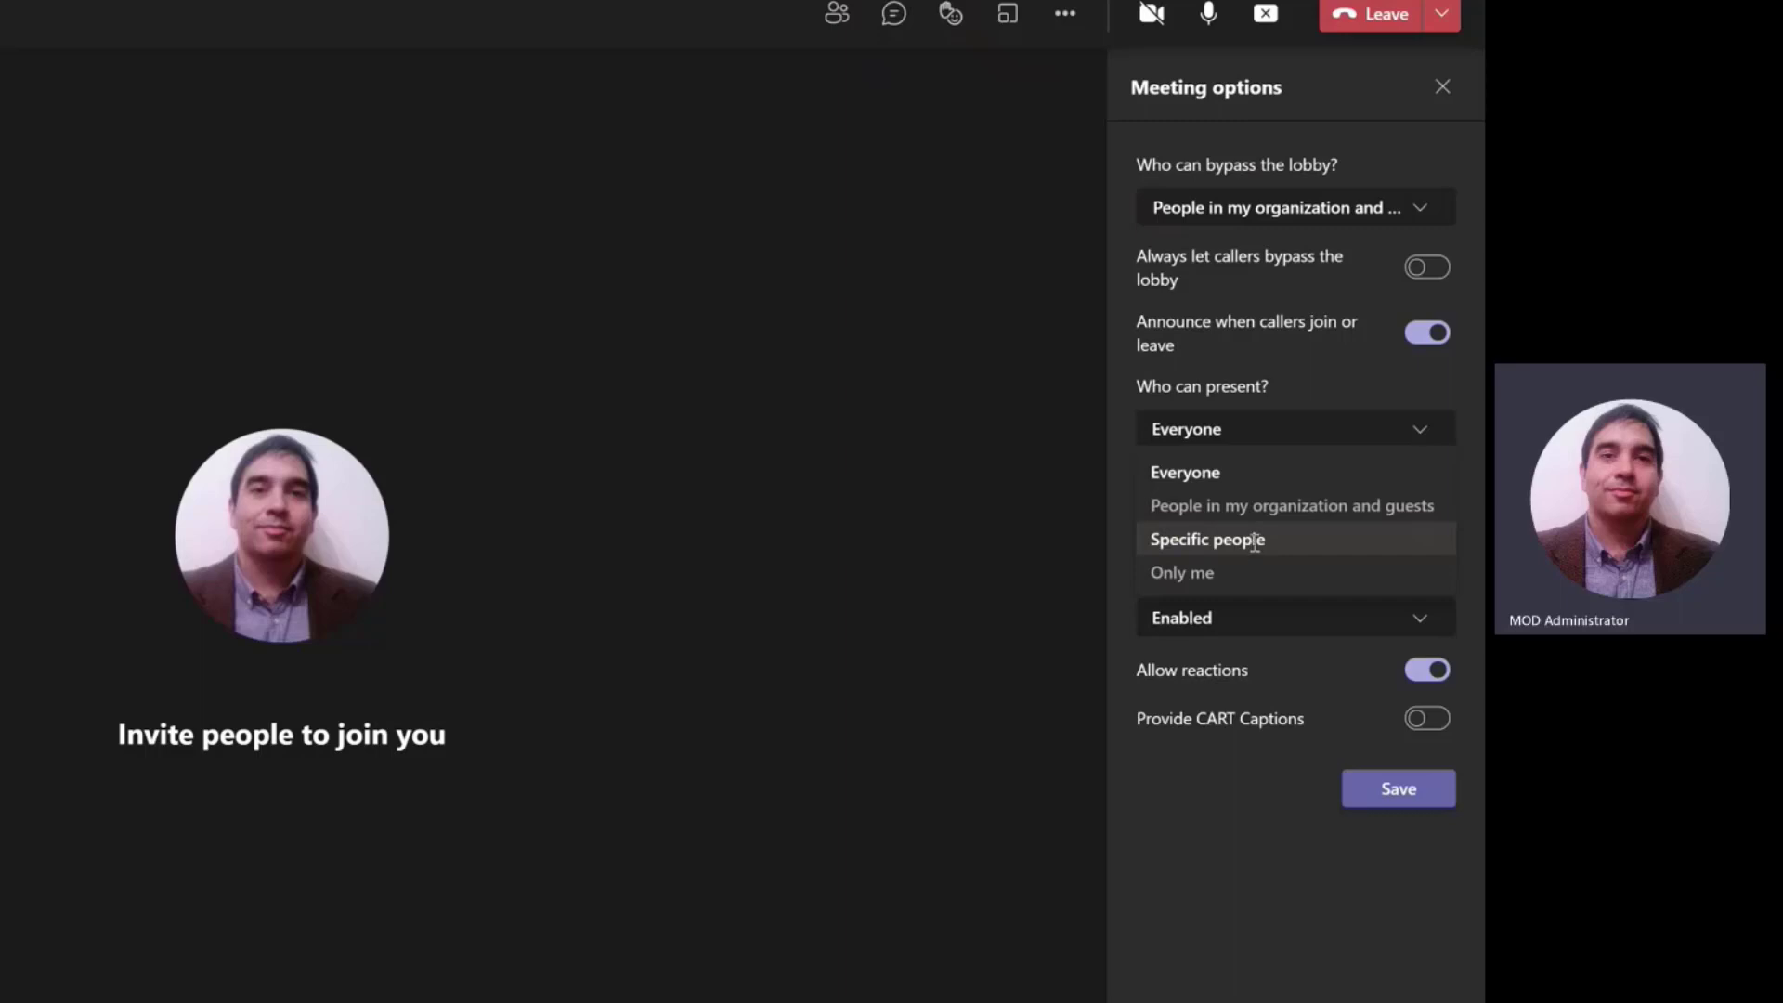
# Set 'Who can present?' to 'Specific people'
pyautogui.click(1251, 542)
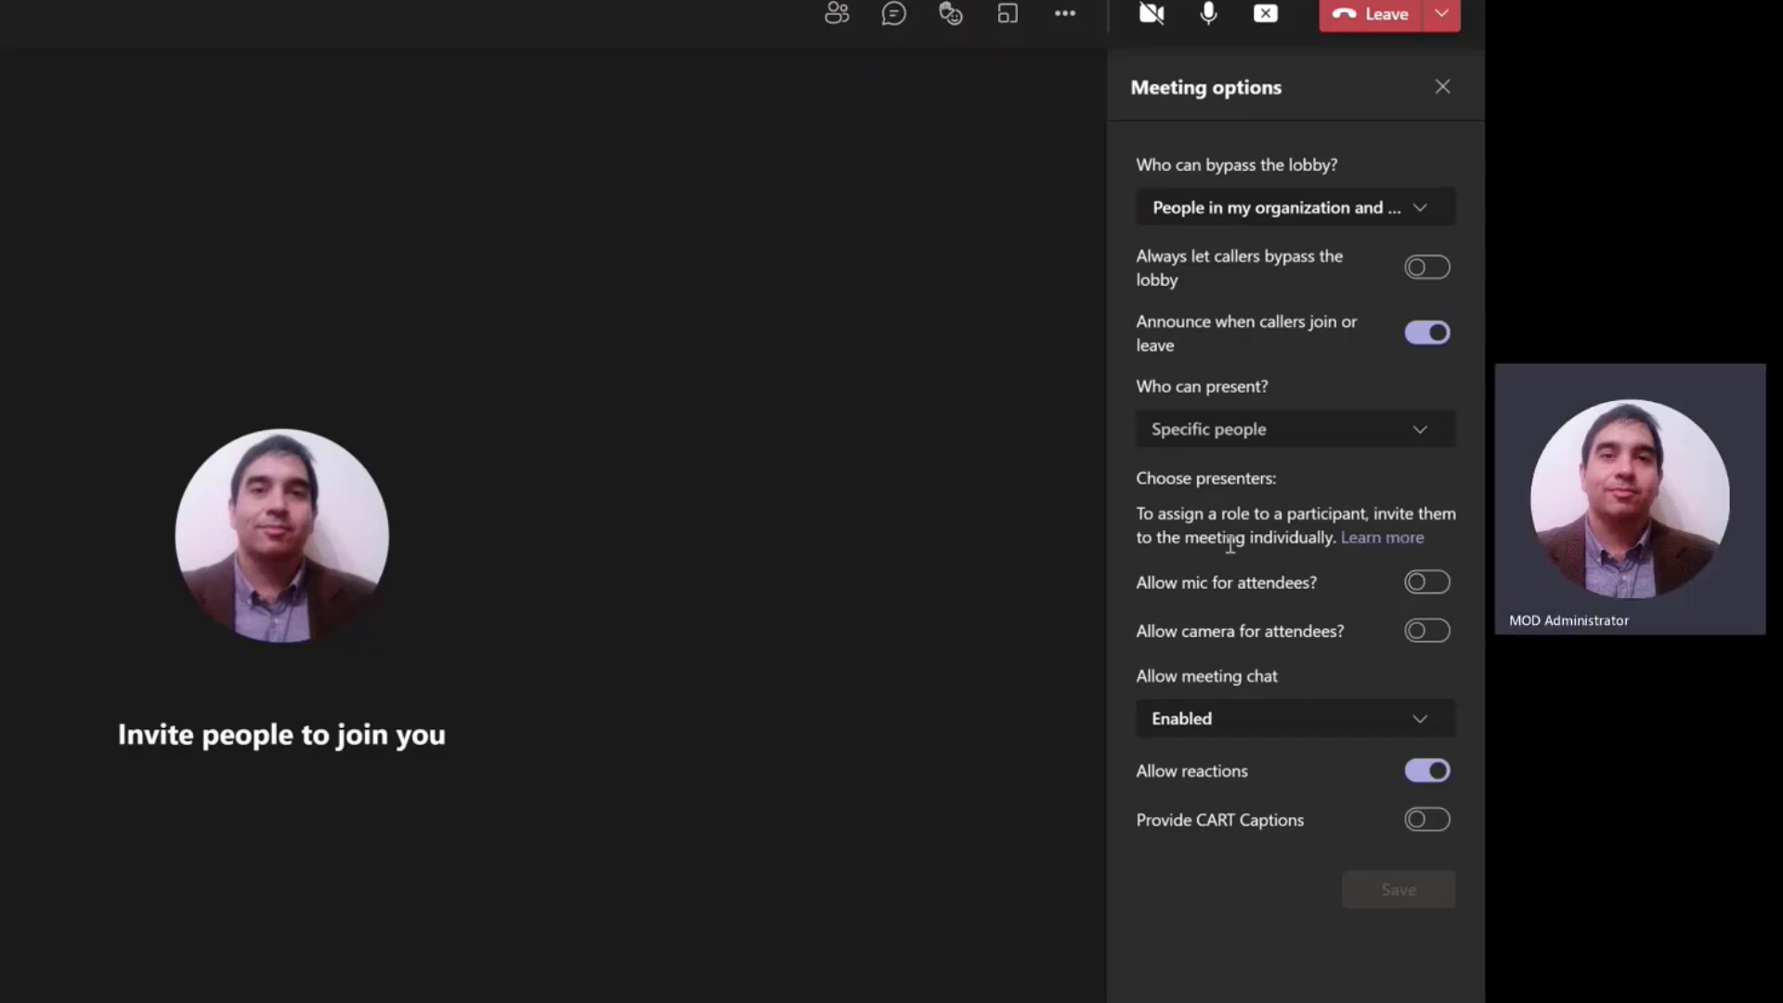
# Review the meeting chat choices, keep chat Enabled, and close Meeting options
pyautogui.click(1253, 718)
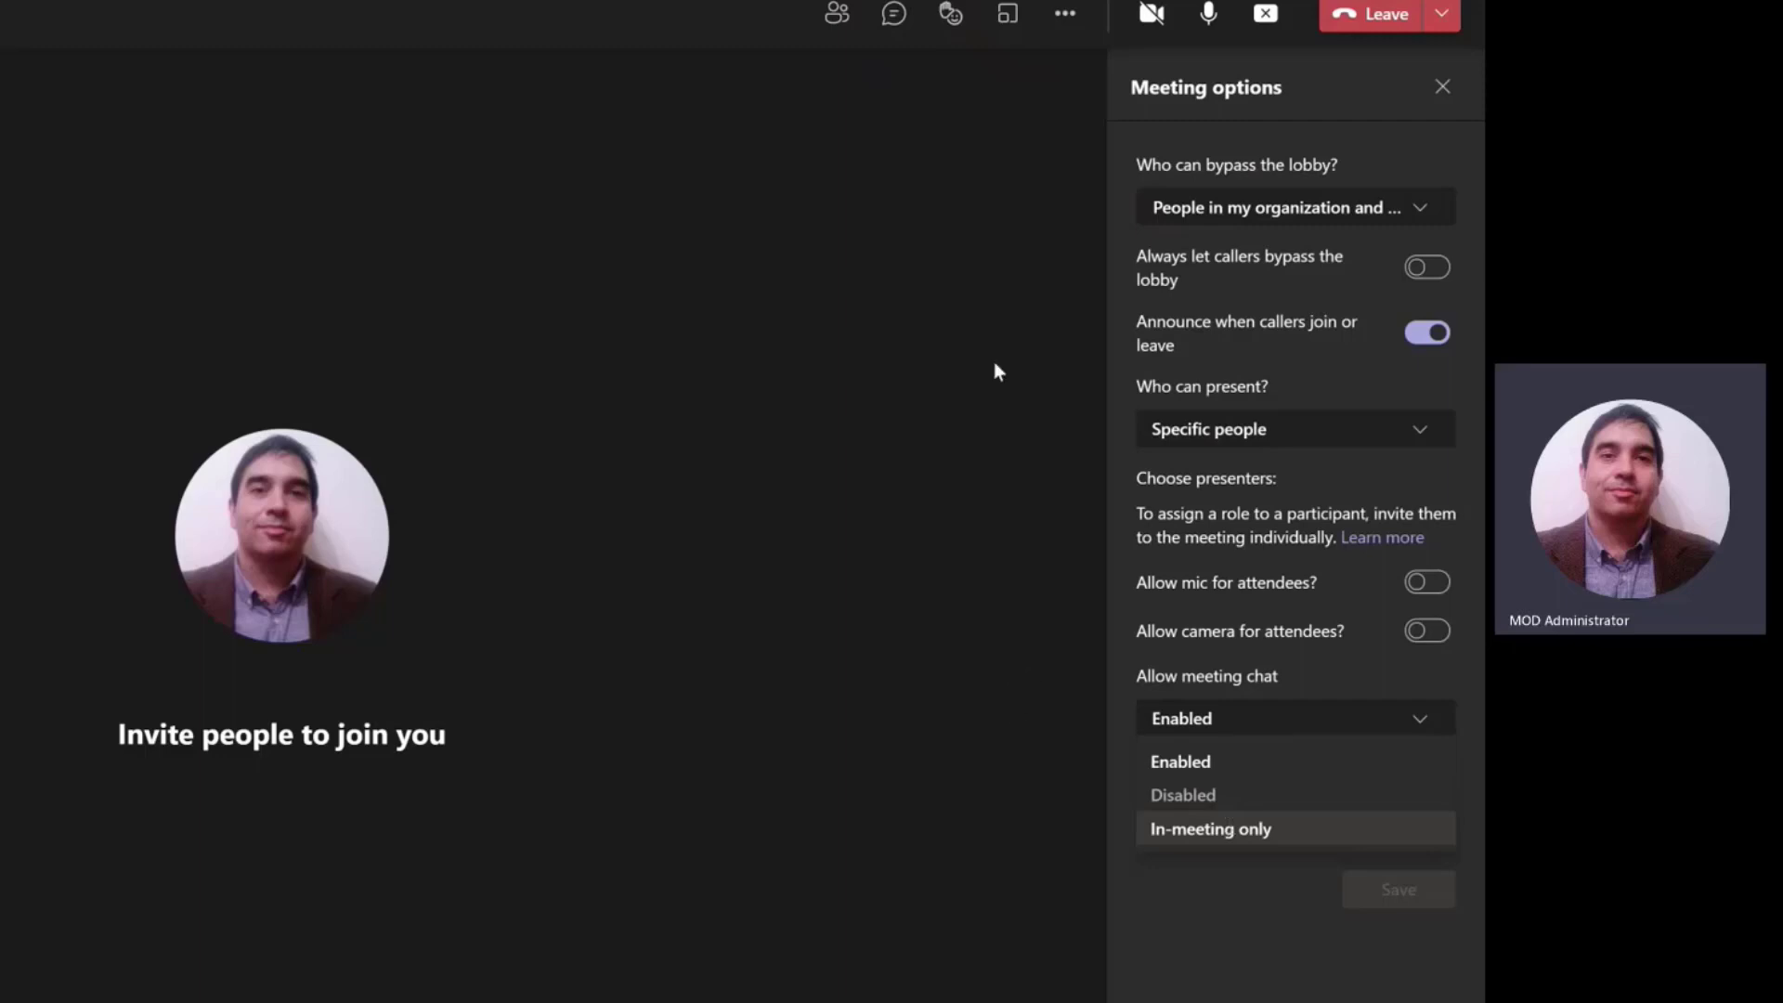
pyautogui.click(1444, 87)
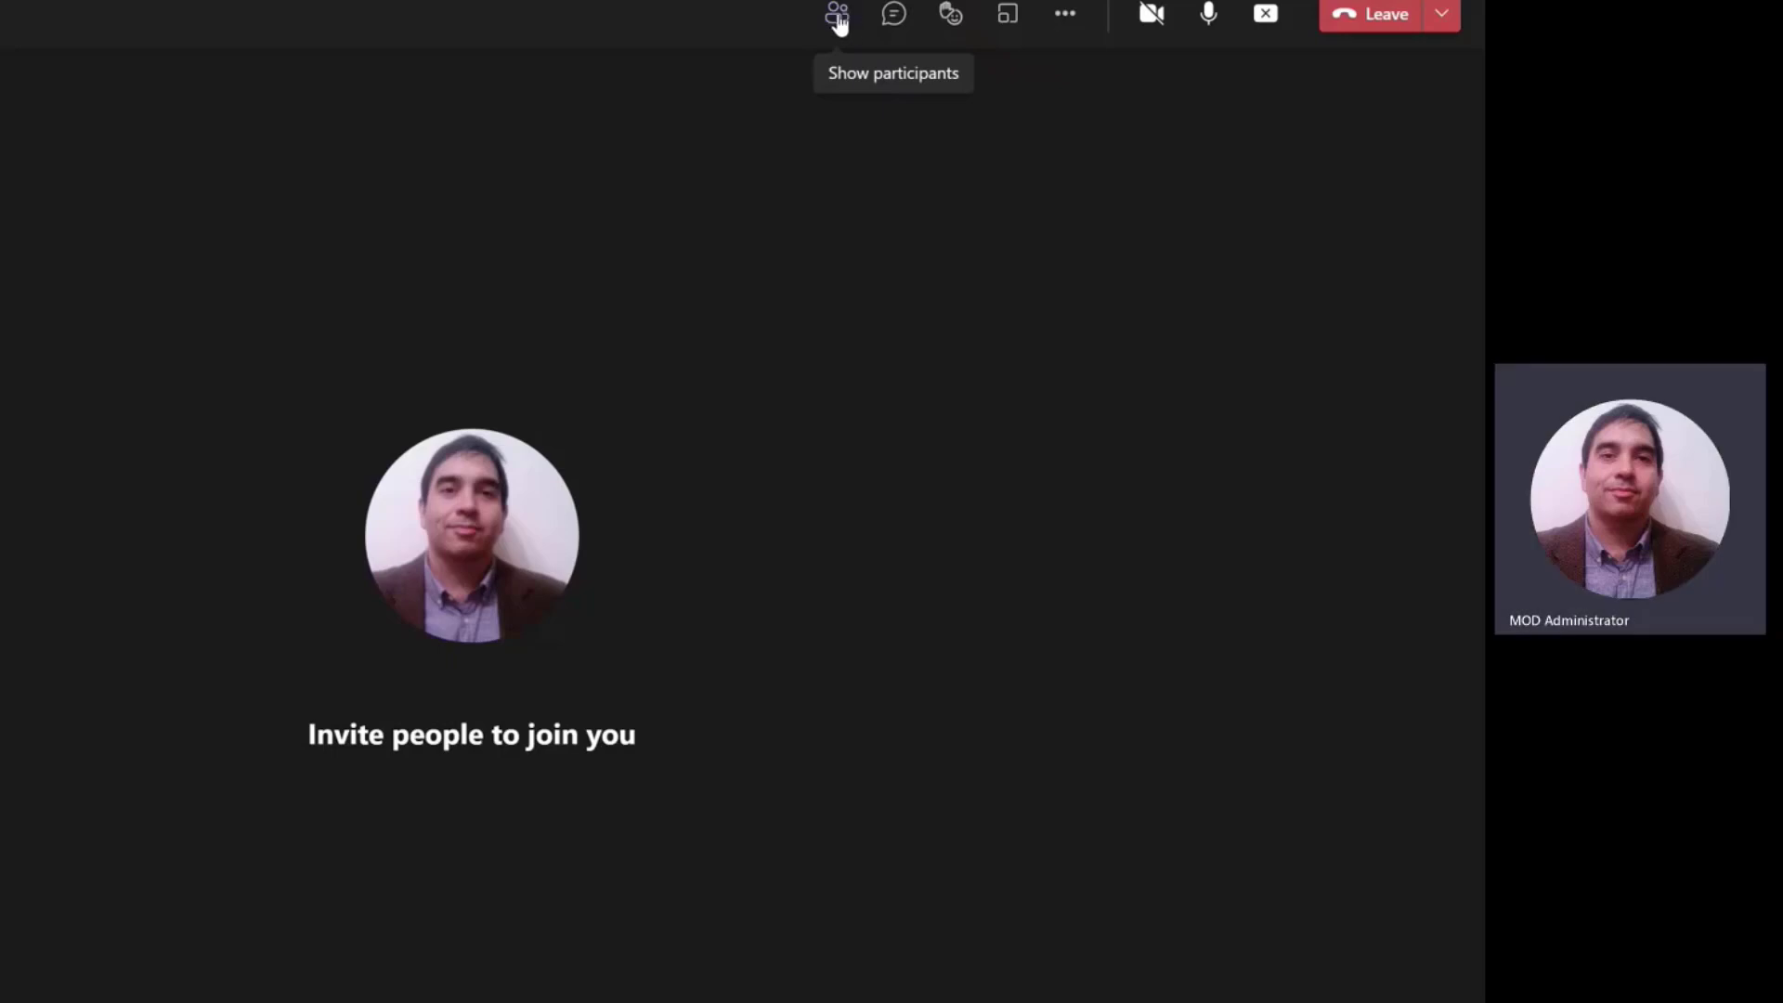
# Show the participants list and open its more-options menu
pyautogui.click(838, 17)
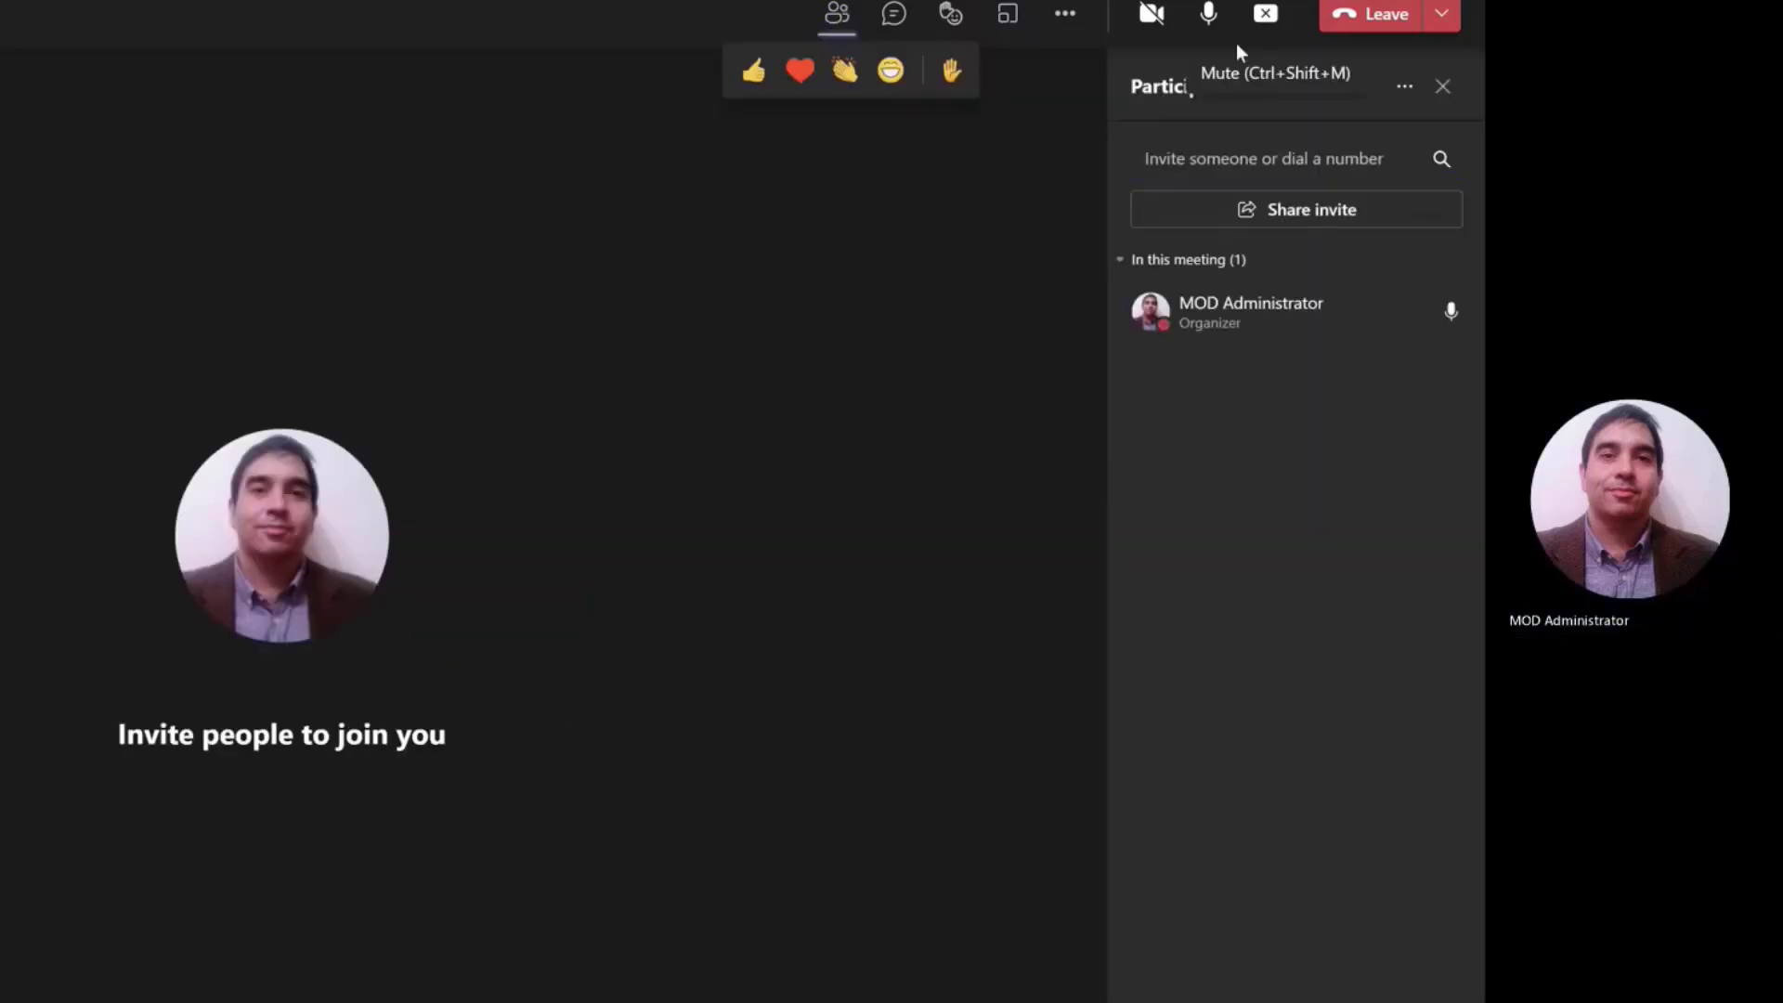
pyautogui.click(1404, 86)
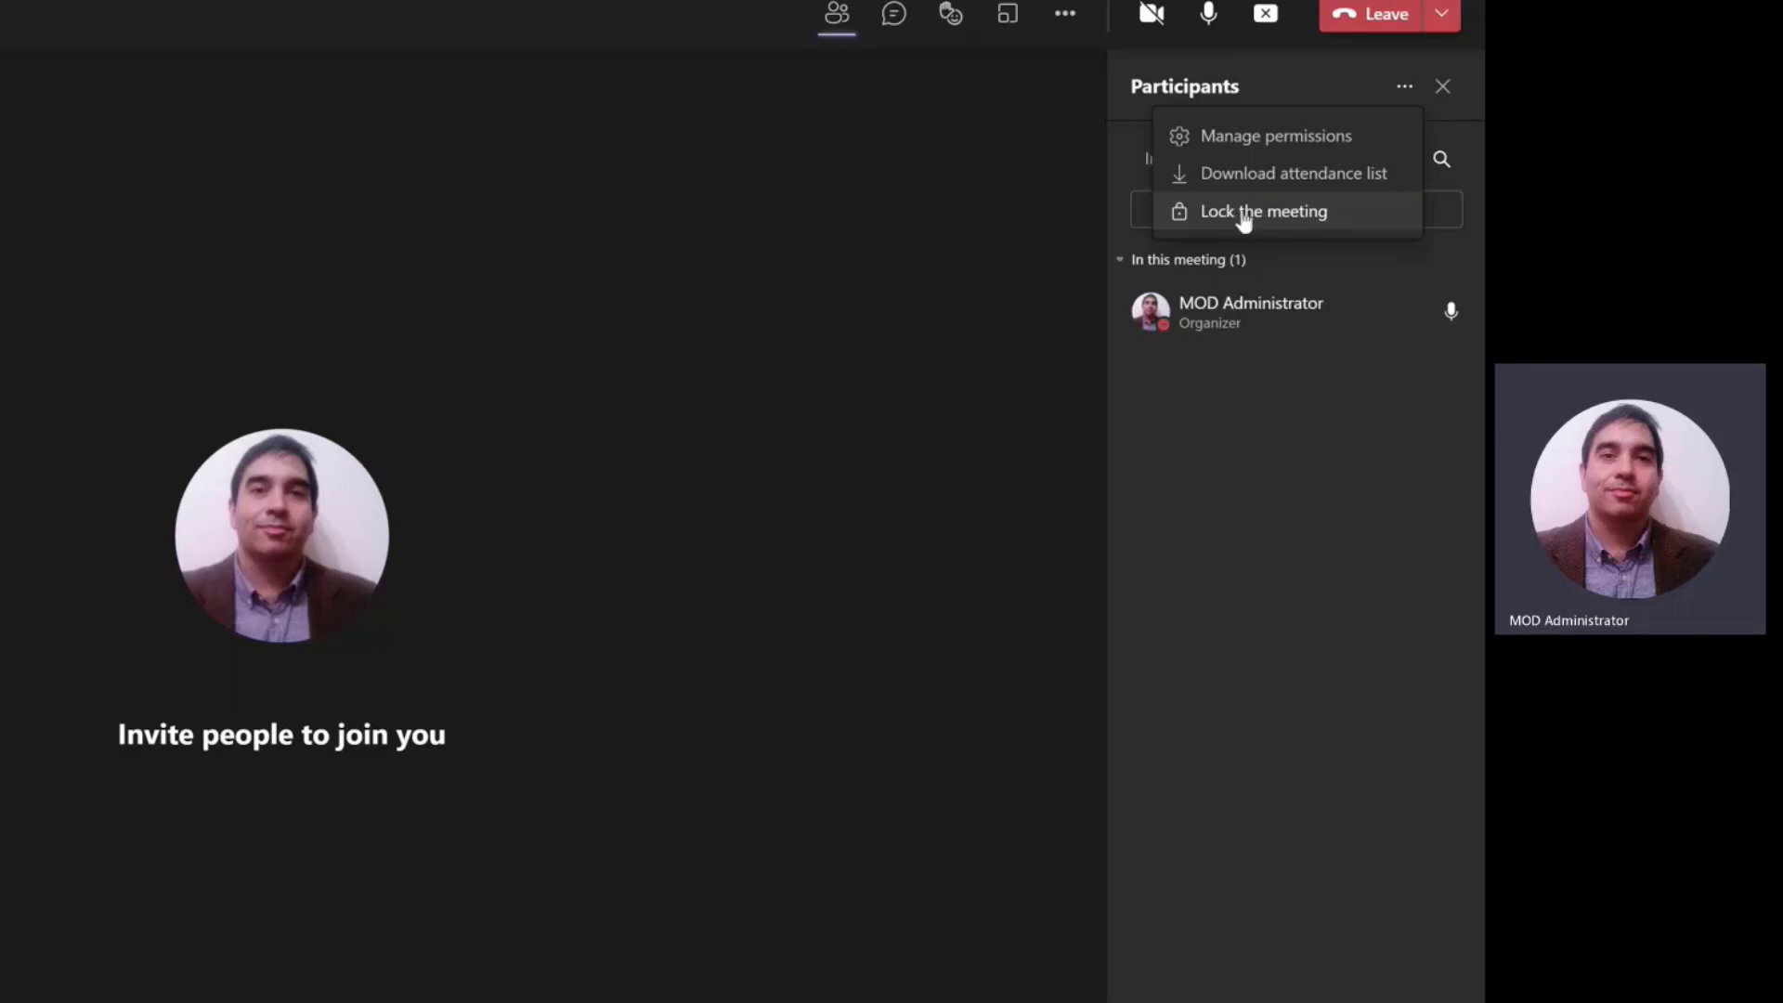
# Choose 'Lock the meeting' and confirm with Lock
pyautogui.click(1244, 212)
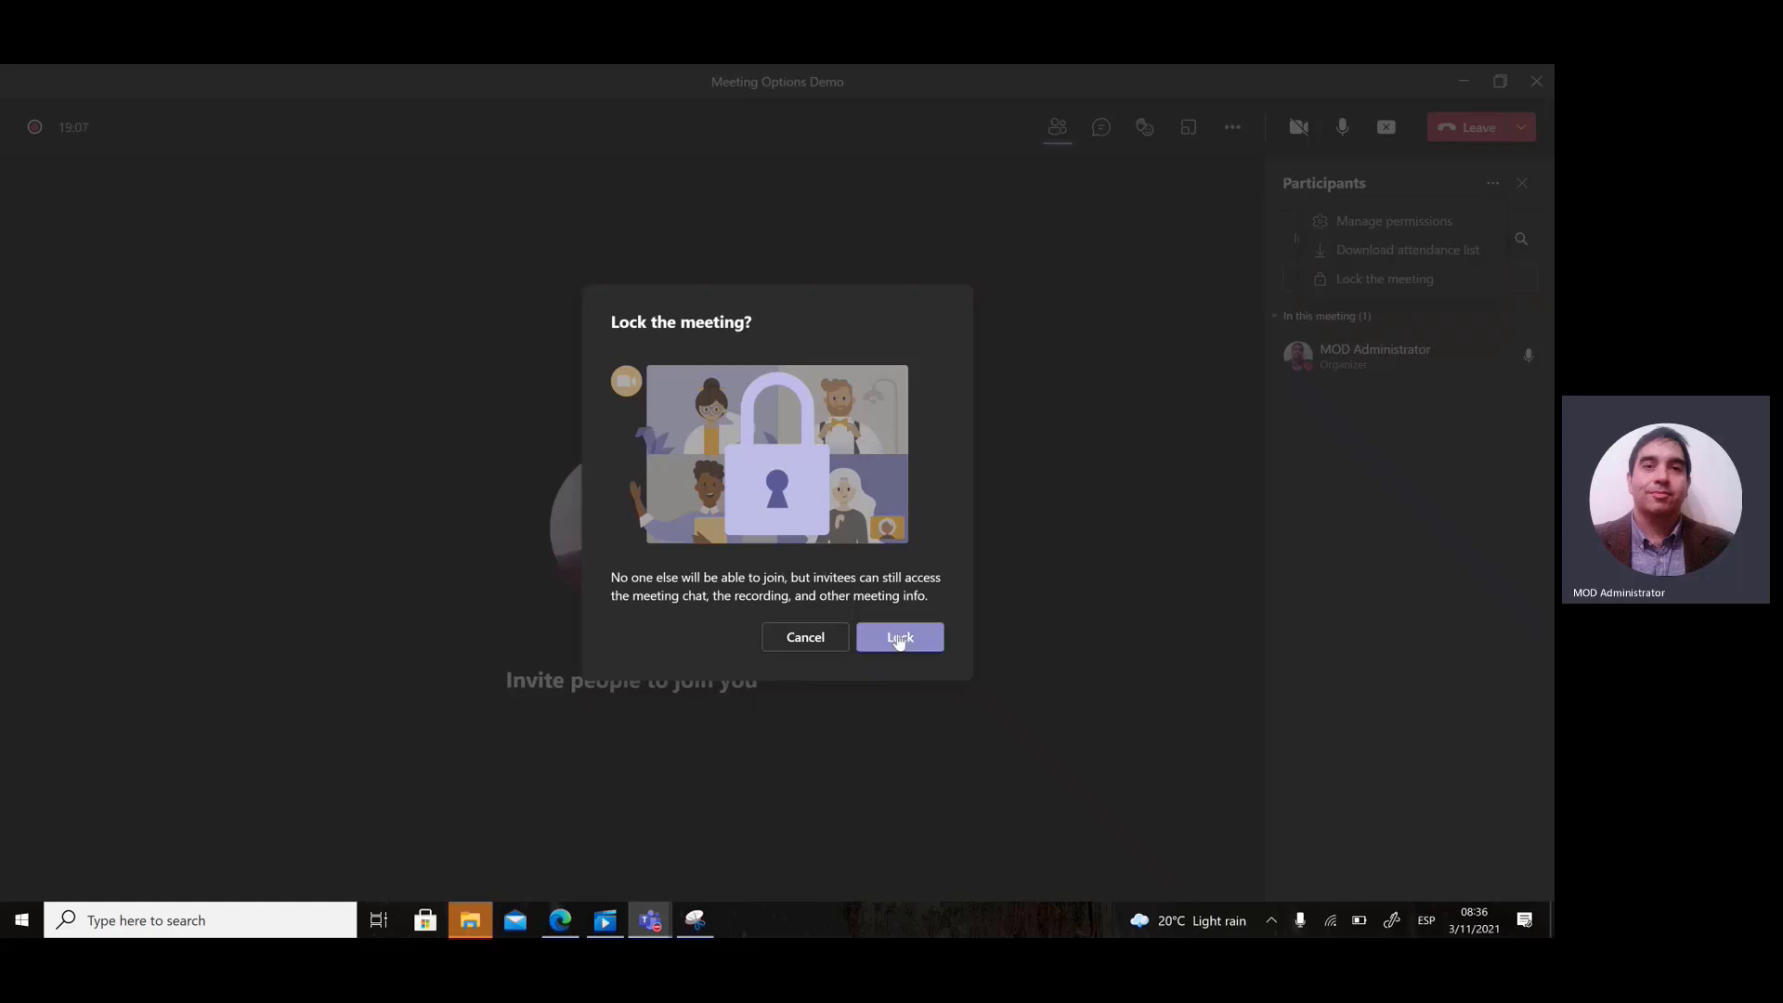
pyautogui.click(899, 639)
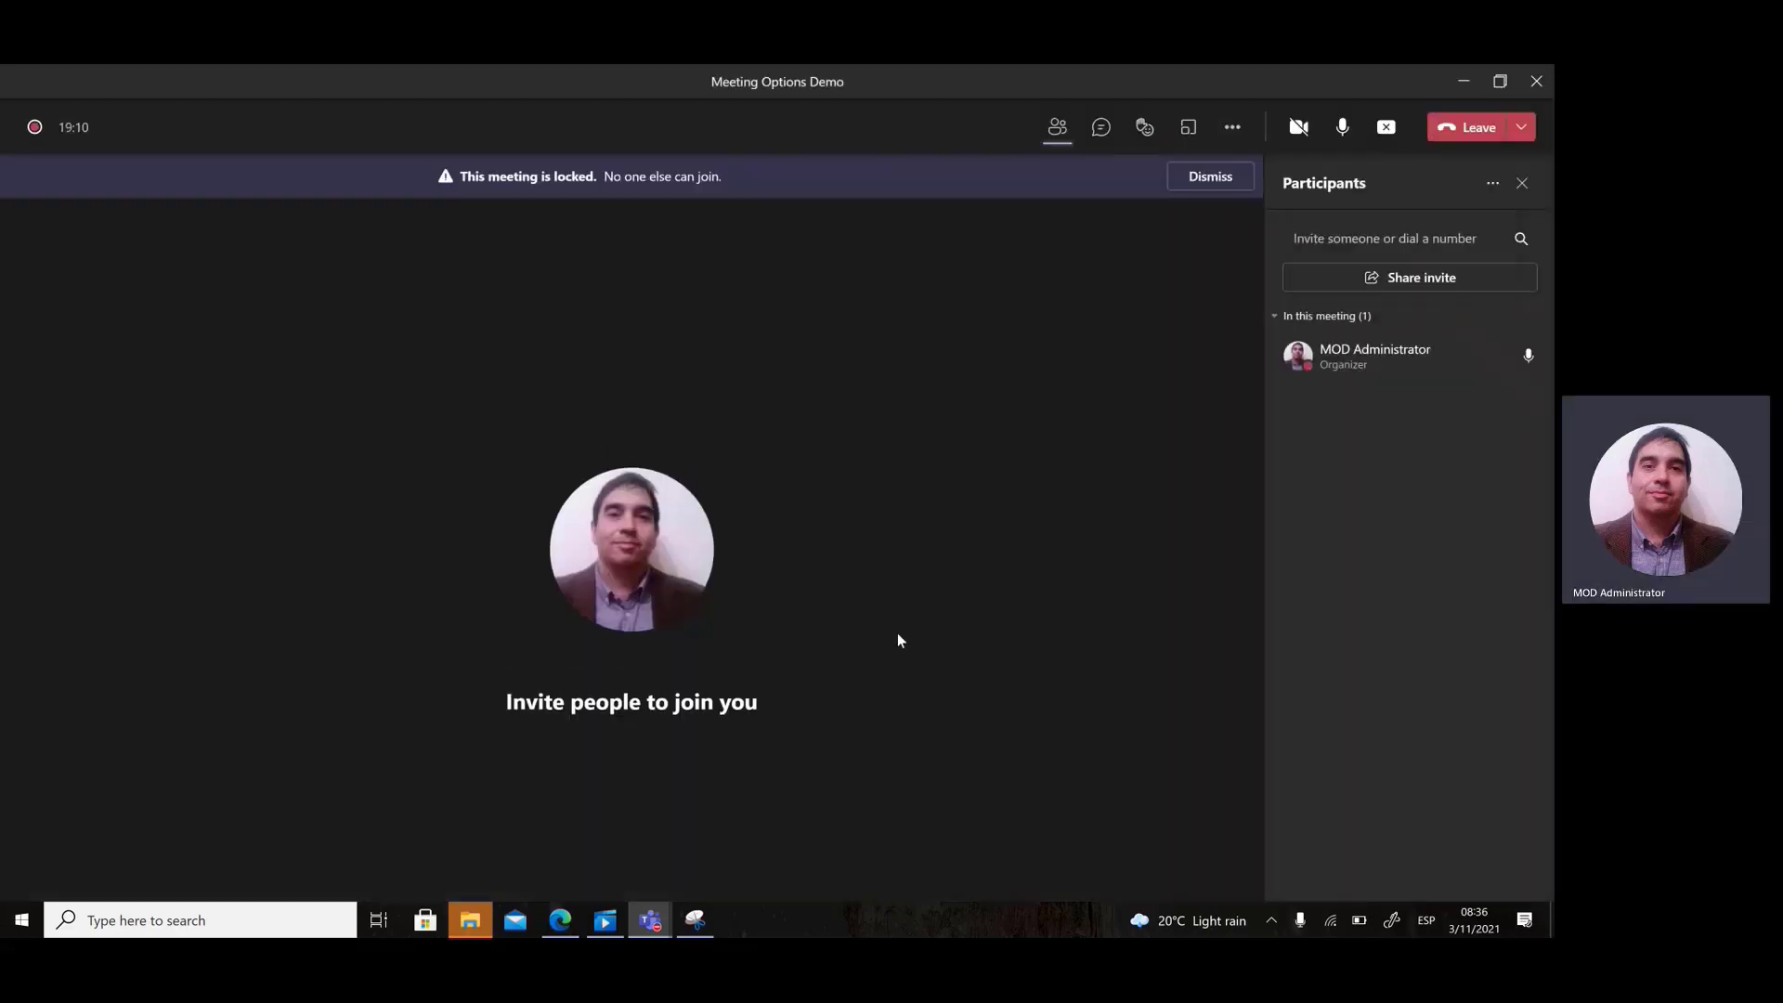